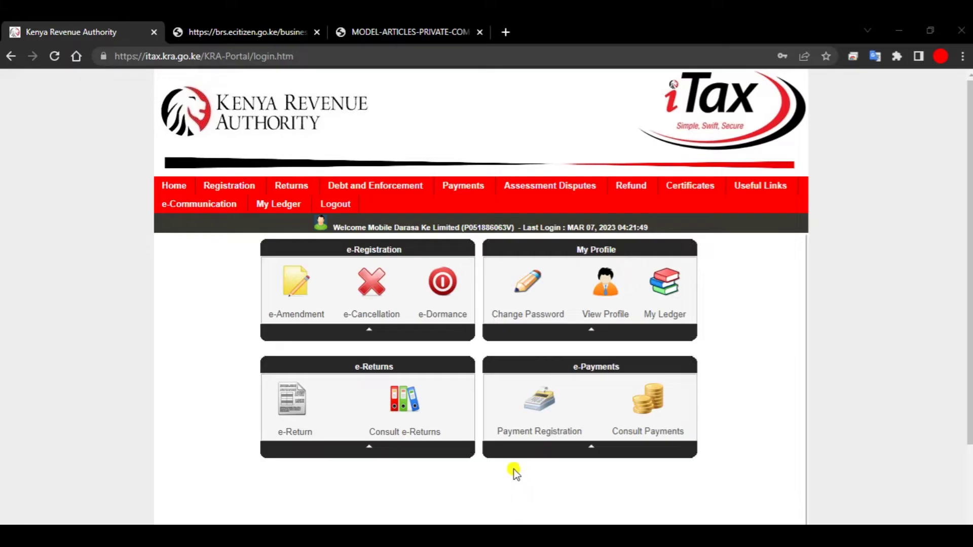
Bring up the Registration dropdown from the red navigation bar on the taxpayer dashboard.
mouse_move(245, 195)
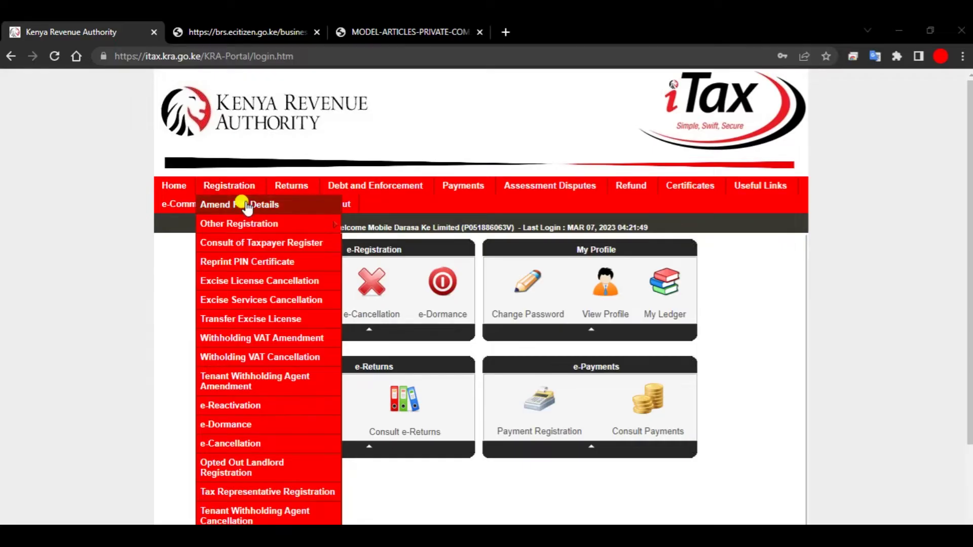
Start Amend PIN Details with Online Form as the amendment mode and open the amendment form.
click(248, 205)
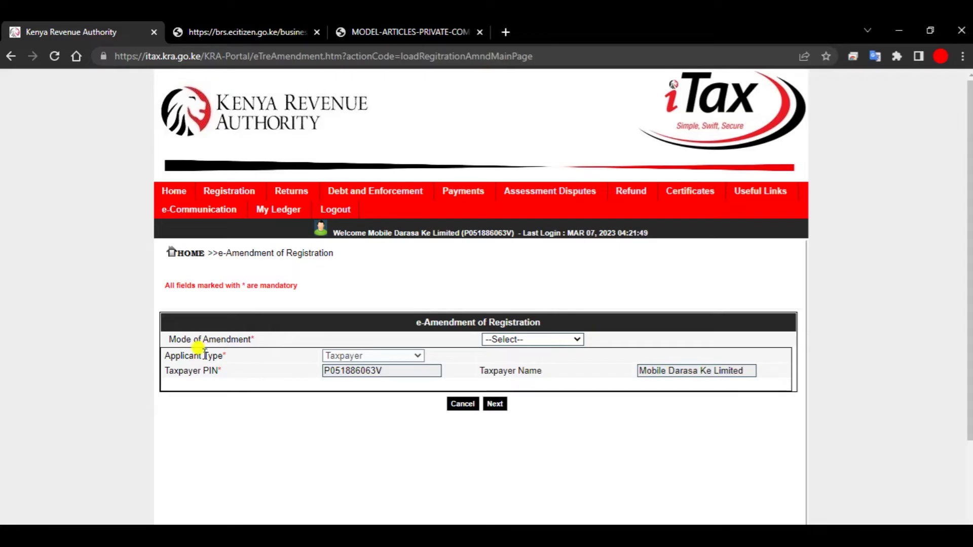
click(576, 342)
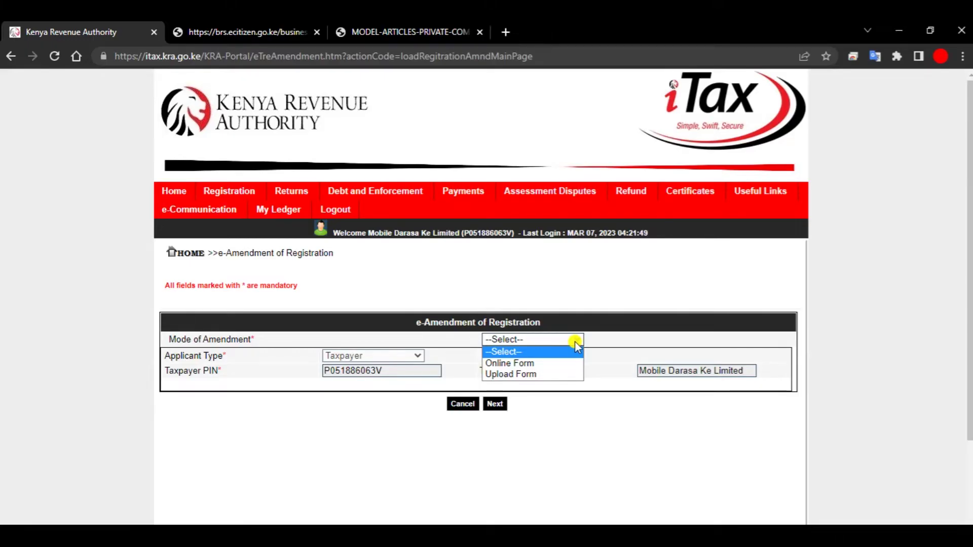
click(509, 363)
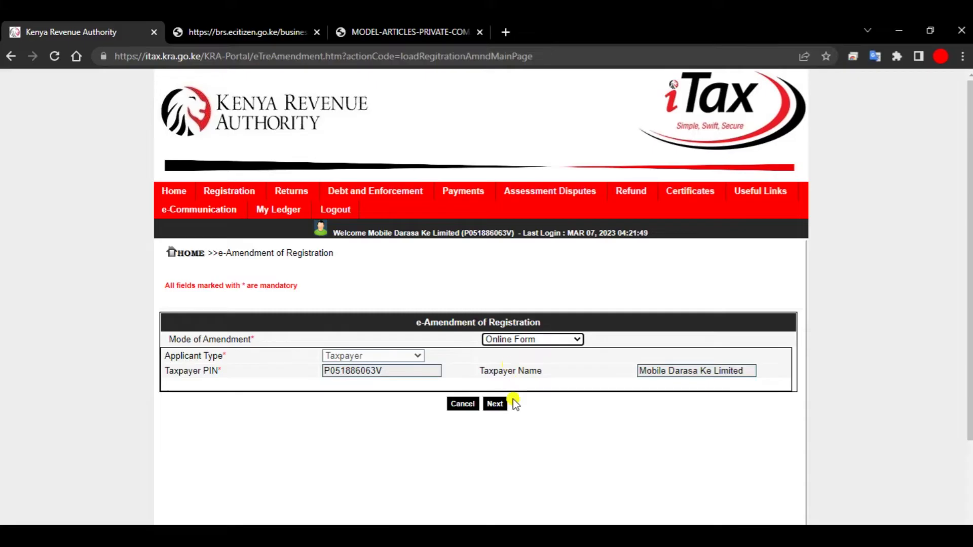
click(495, 404)
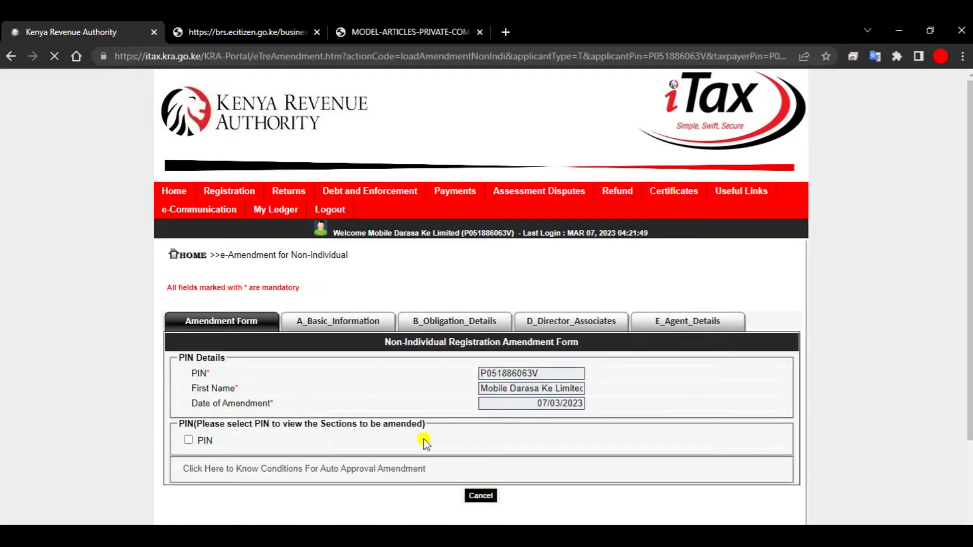
click(330, 320)
Review the B_Obligation_Details and E_Agent_Details tabs, then tick PIN to list amendable sections.
click(461, 322)
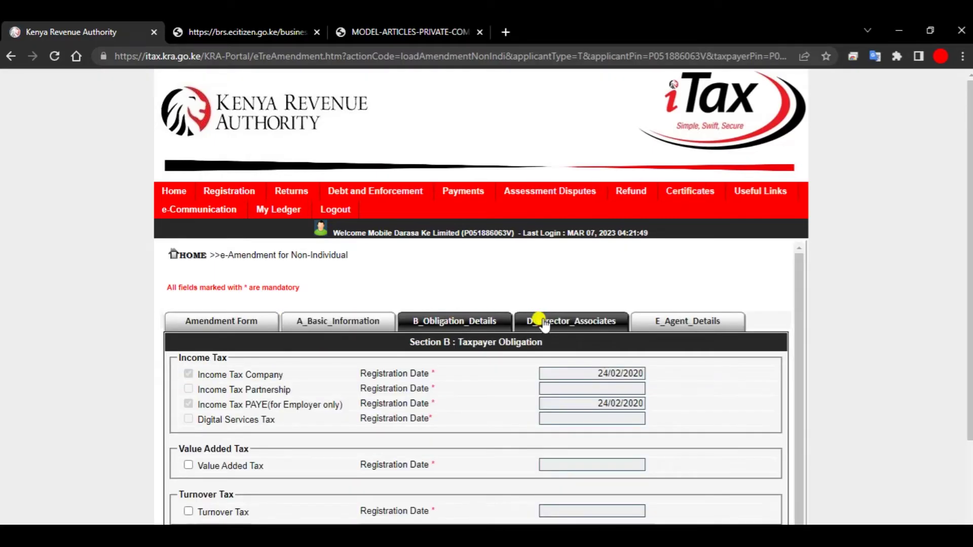
click(685, 325)
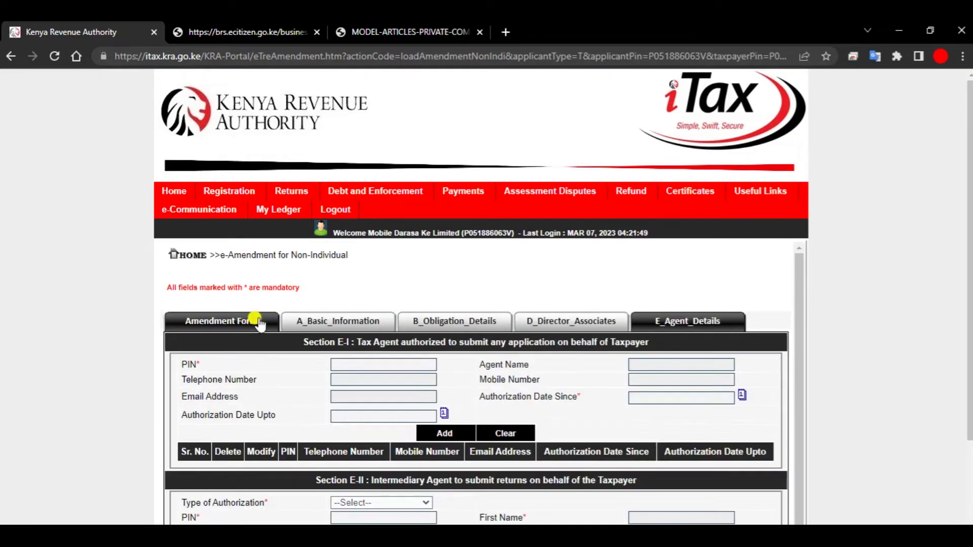
click(253, 322)
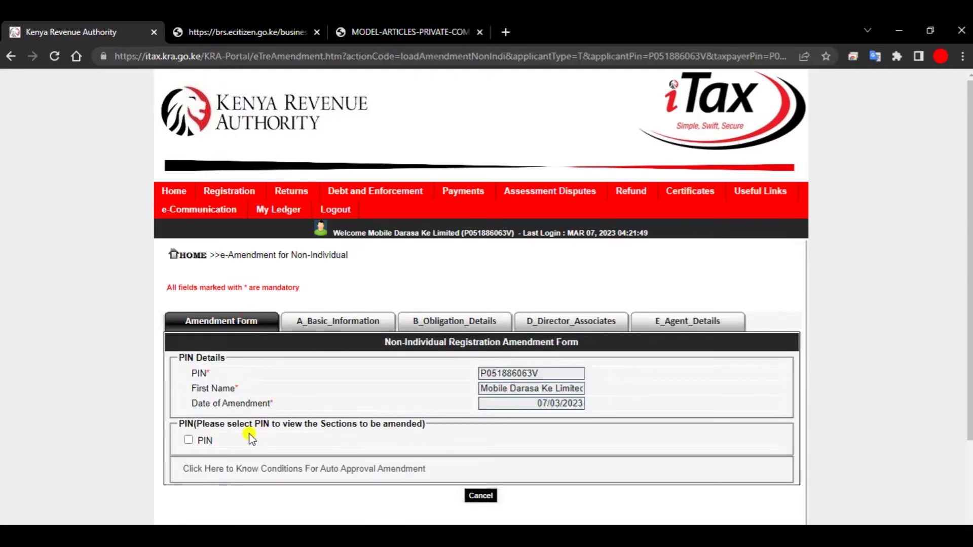
click(187, 440)
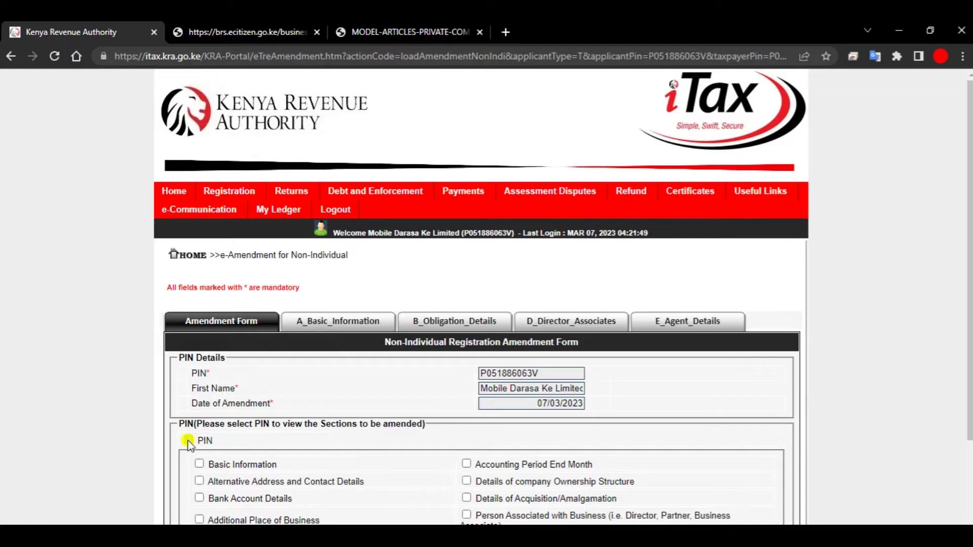
Select PIN and Basic Information for amendment and open the A_Basic_Information section.
click(188, 441)
click(200, 465)
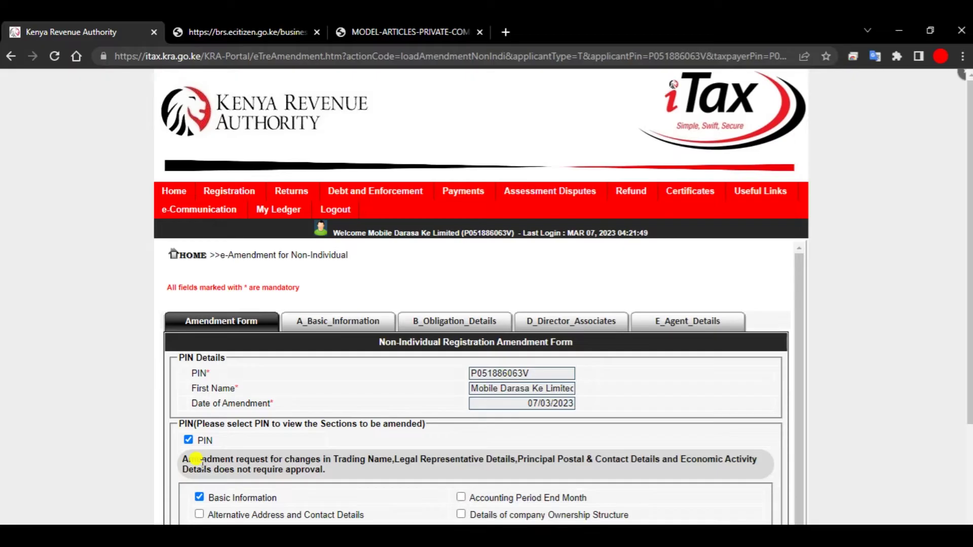
click(337, 327)
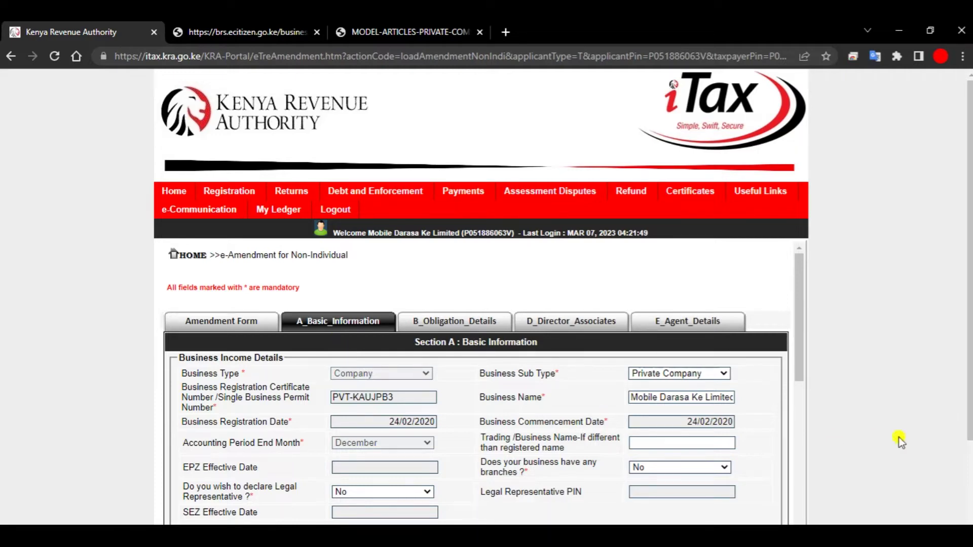
Replace the building name EMBASSY CINEMA with AQUA PLAZA in the principal physical address.
drag(800, 354, 801, 391)
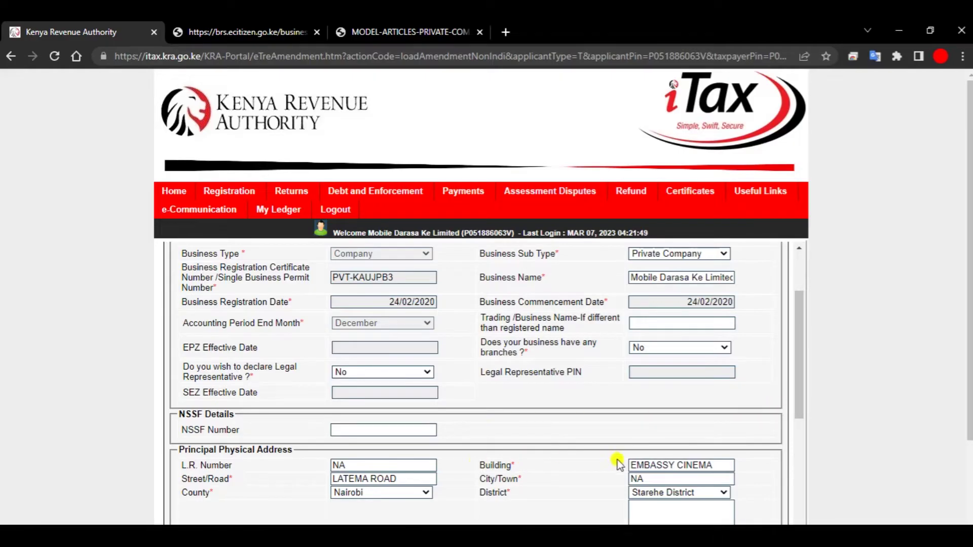
click(718, 465)
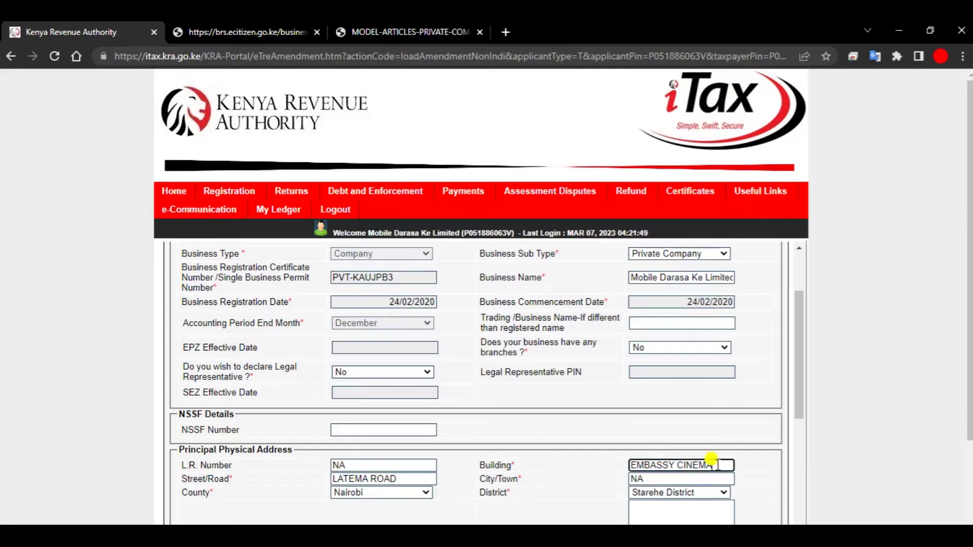
key(BackSpace)
key(BackSpace)
key(BackSpace)
key(BackSpace)
key(BackSpace)
key(BackSpace)
key(BackSpace)
key(BackSpace)
key(BackSpace)
key(BackSpace)
key(BackSpace)
key(BackSpace)
key(BackSpace)
key(BackSpace)
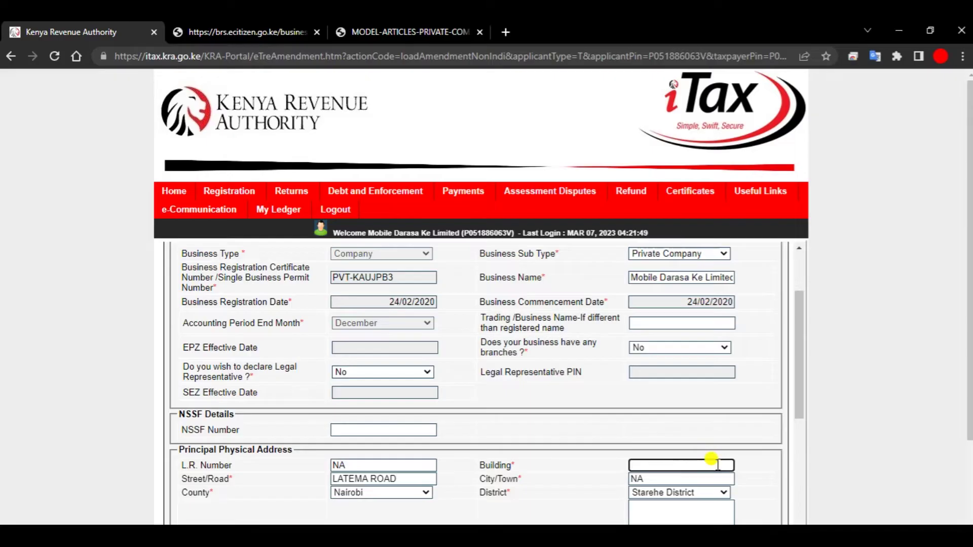
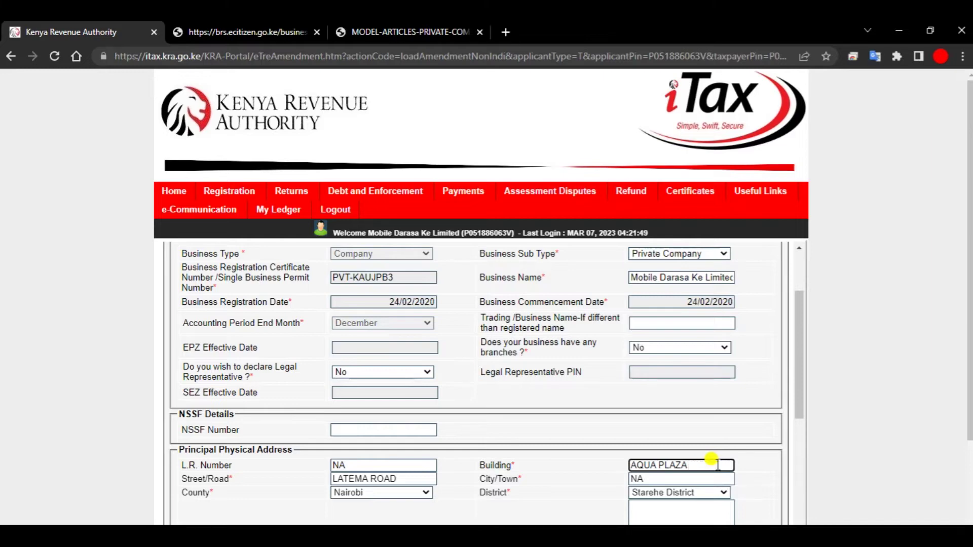
click(413, 475)
key(BackSpace)
key(BackSpace)
key(BackSpace)
key(BackSpace)
key(BackSpace)
key(BackSpace)
key(BackSpace)
key(BackSpace)
key(BackSpace)
key(BackSpace)
key(BackSpace)
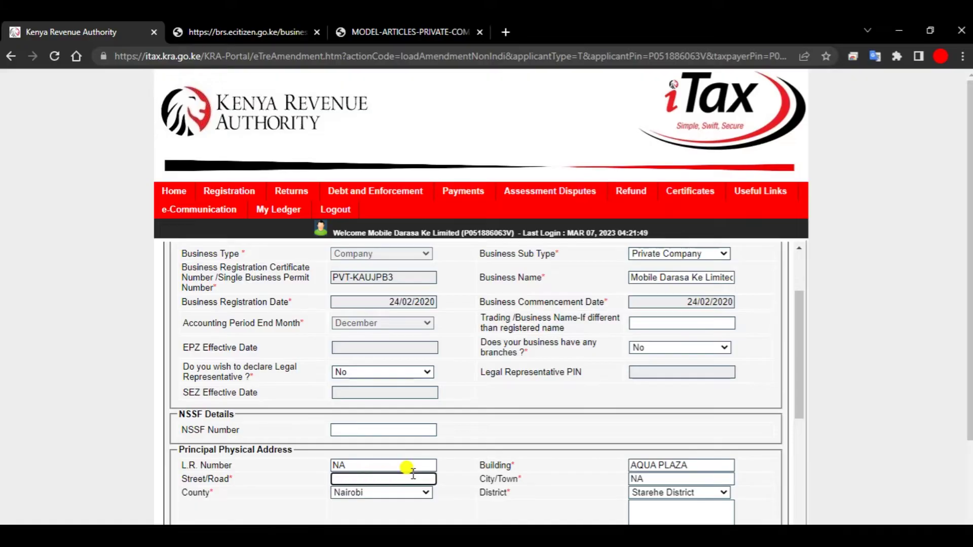
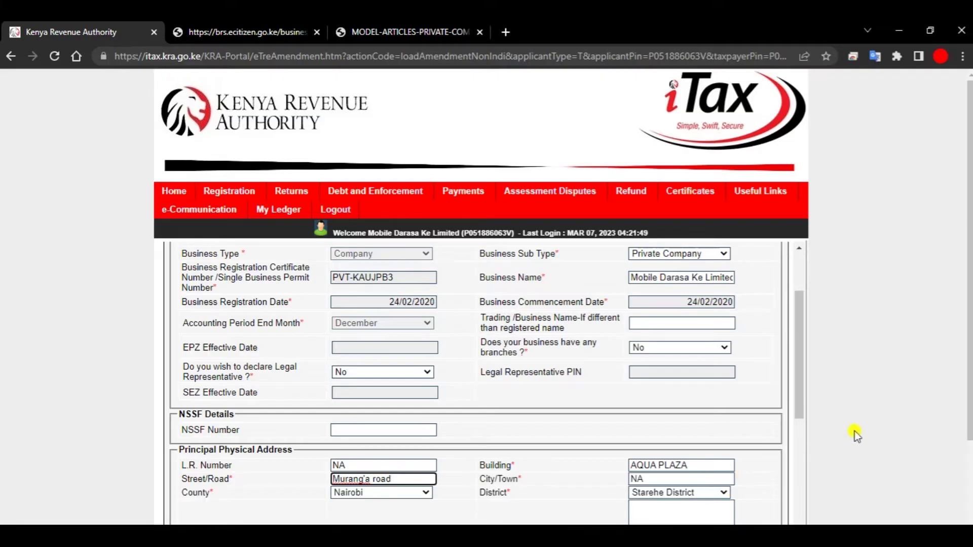
drag(803, 382, 799, 455)
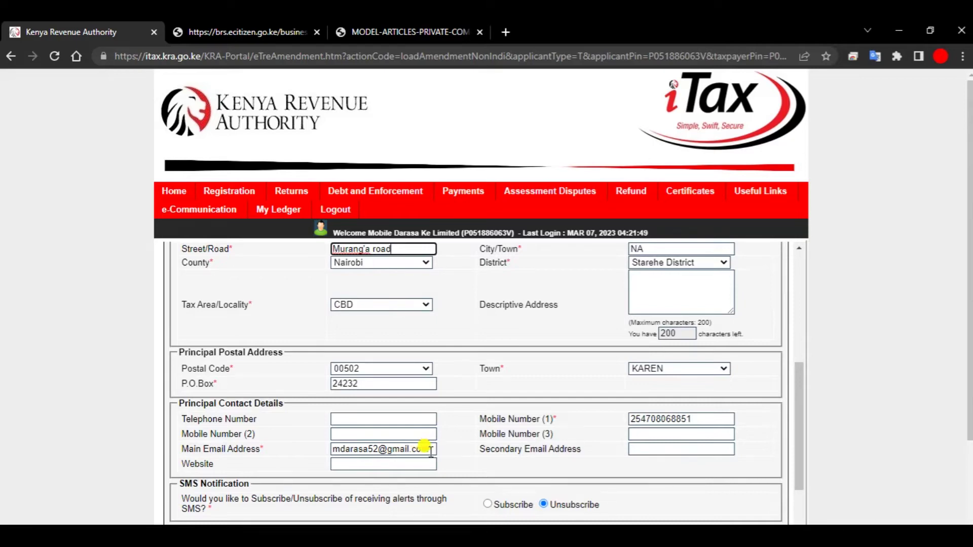
click(429, 449)
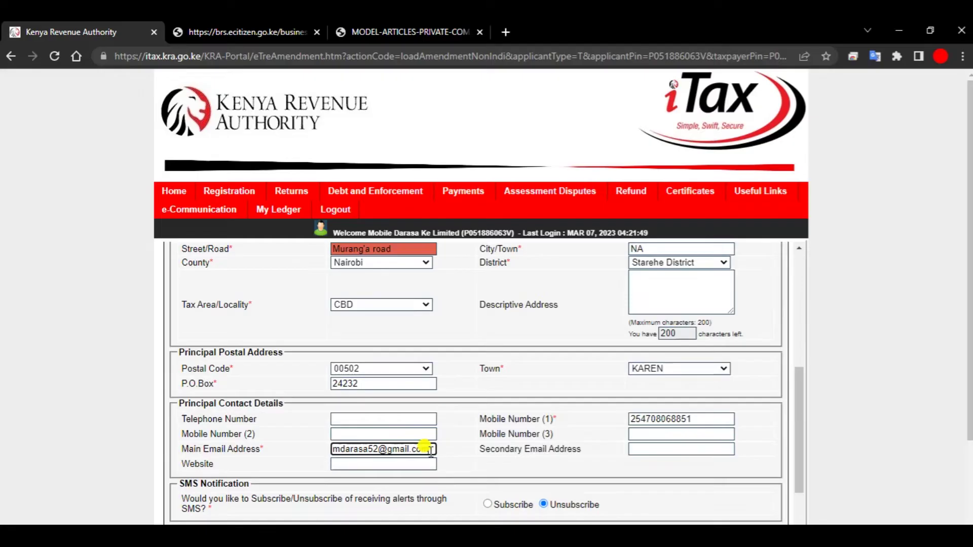
drag(796, 400, 799, 381)
click(379, 325)
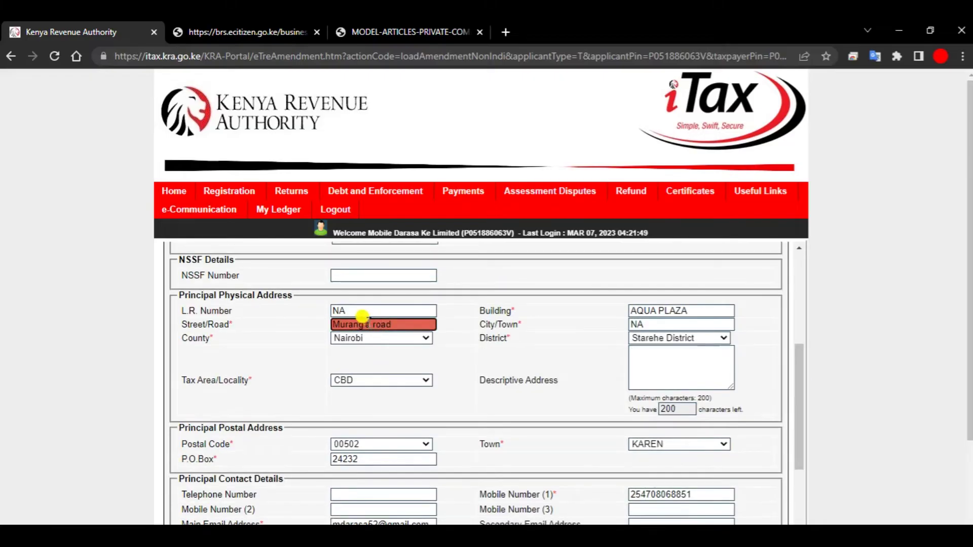
key(BackSpace)
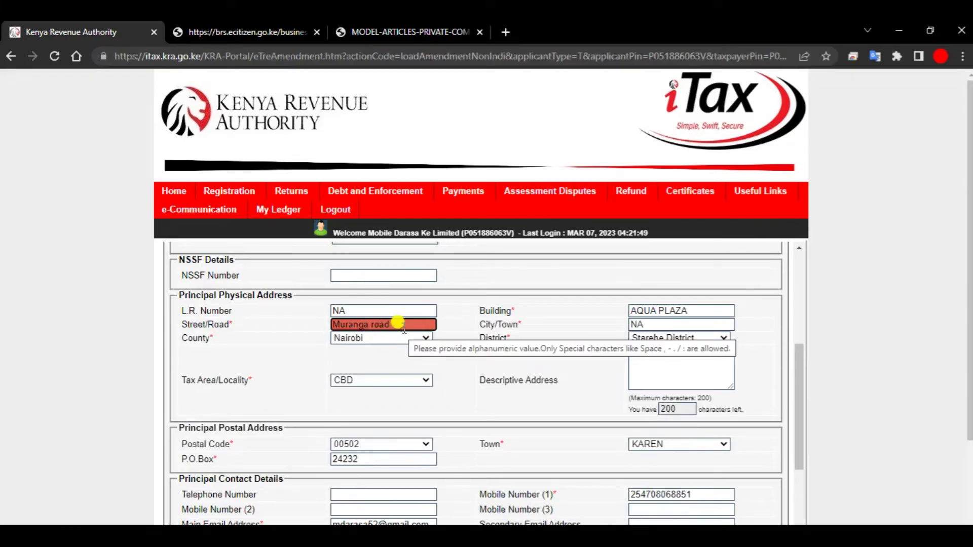
click(399, 323)
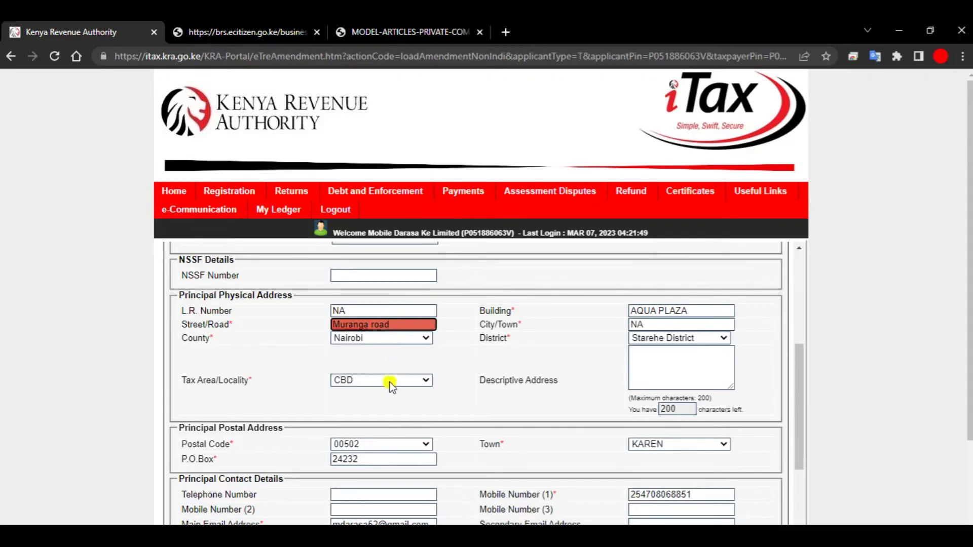
click(361, 490)
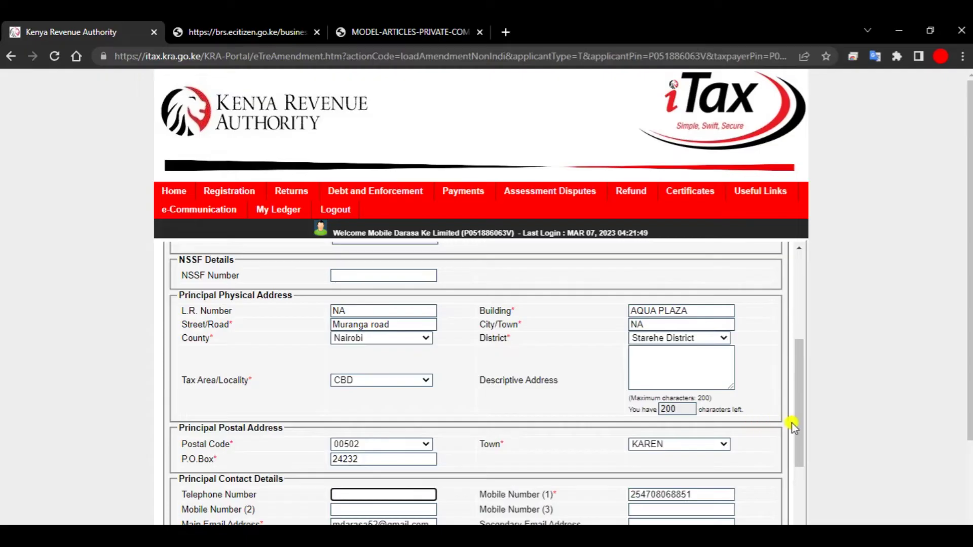
drag(798, 431, 798, 463)
click(415, 410)
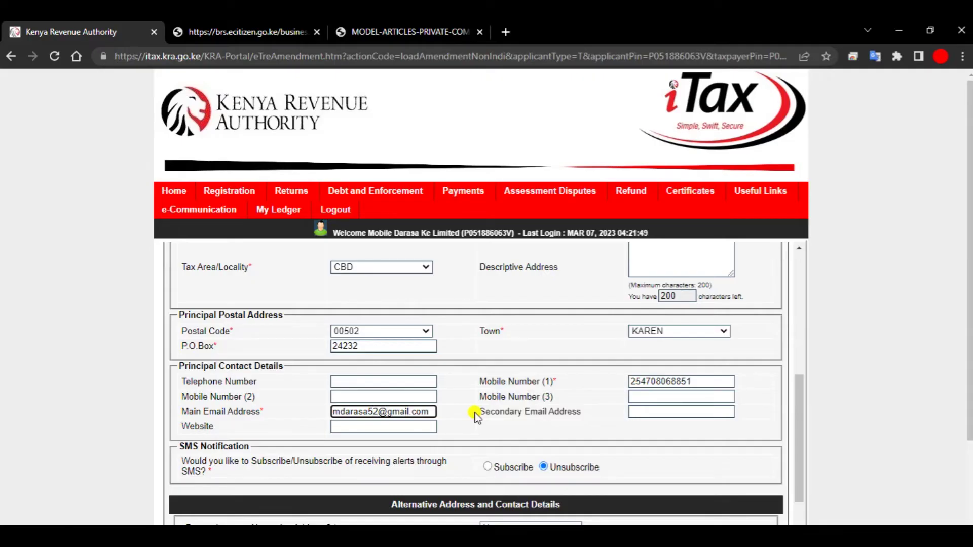
Replace the old digits in the main email address with the new ones and review the lower form sections.
key(BackSpace)
key(BackSpace)
text(11)
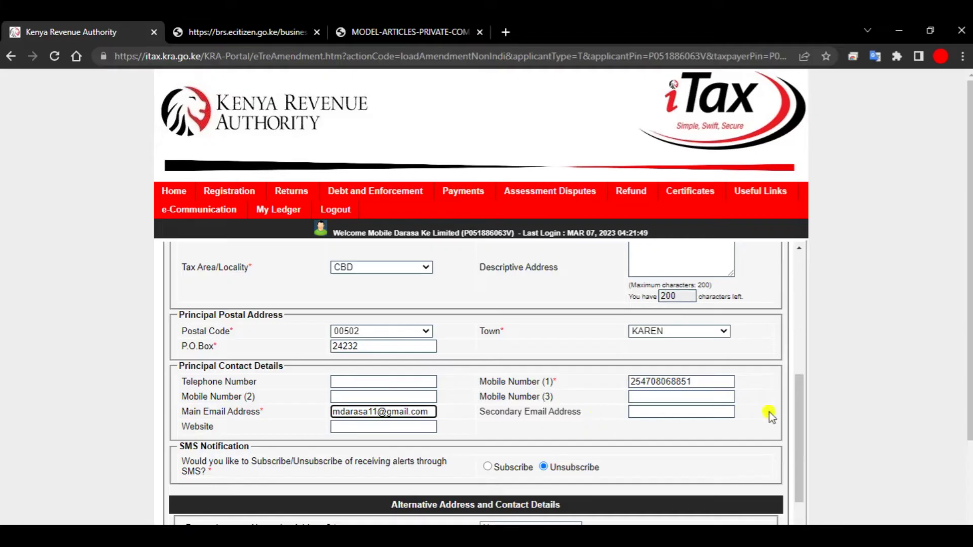
drag(803, 439, 801, 545)
drag(968, 408, 970, 445)
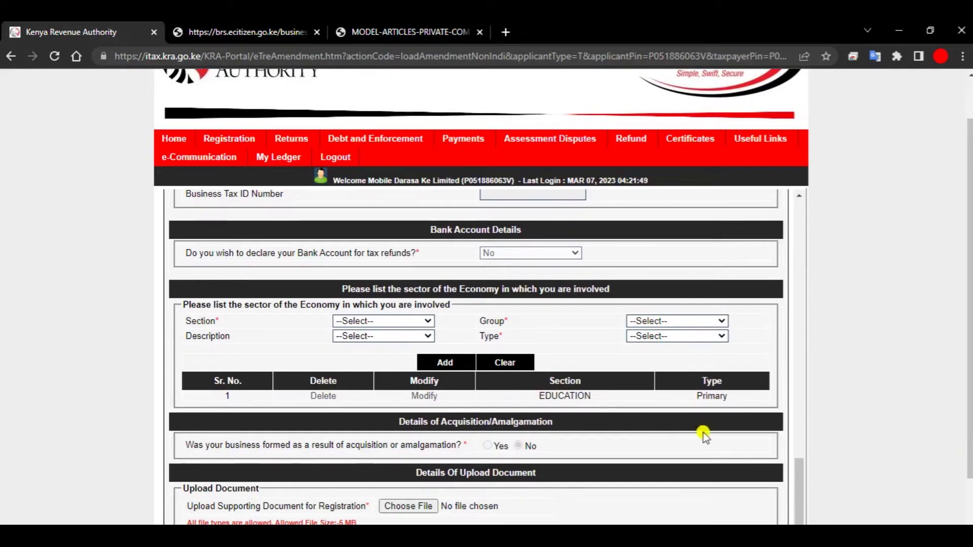
drag(969, 425, 967, 507)
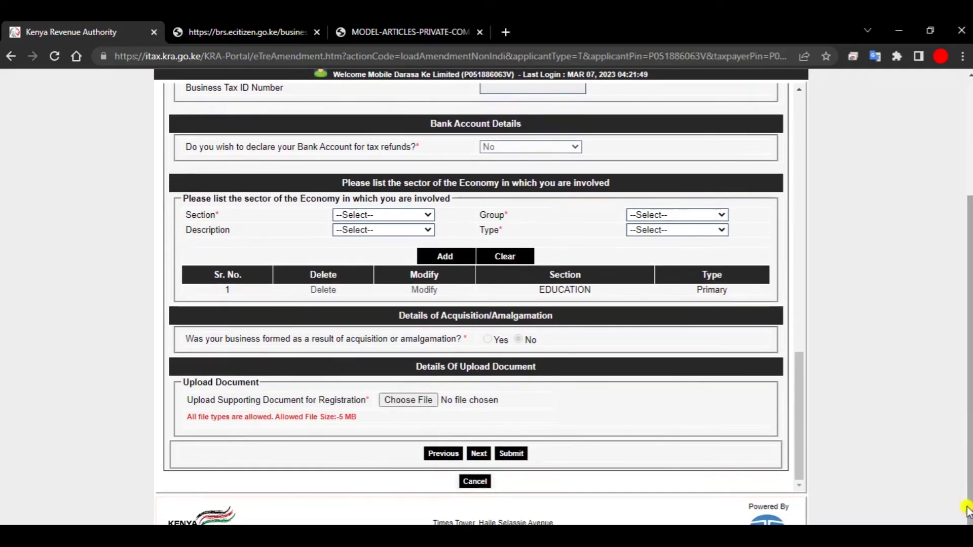
Submit the amendment form and acknowledge the email-verification notices so an OTP is sent.
click(518, 455)
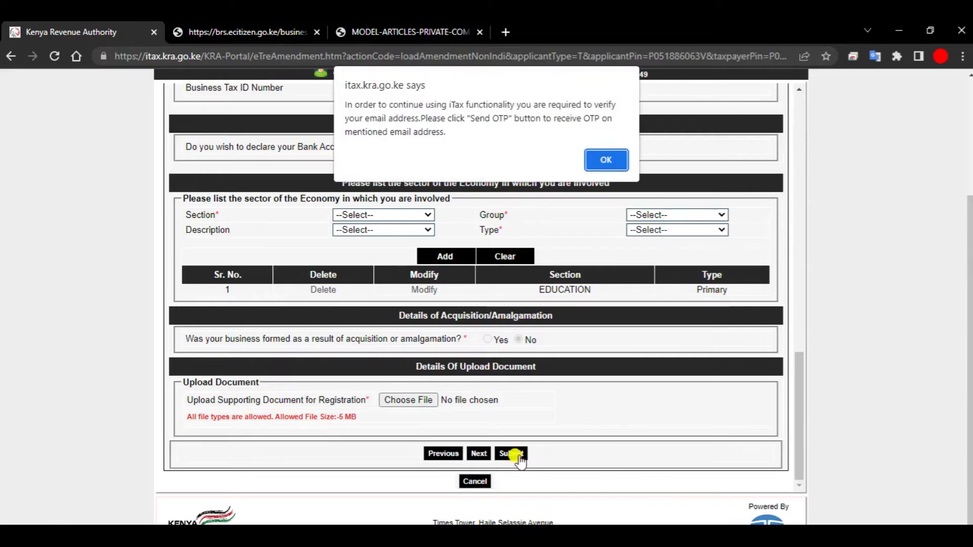
click(607, 162)
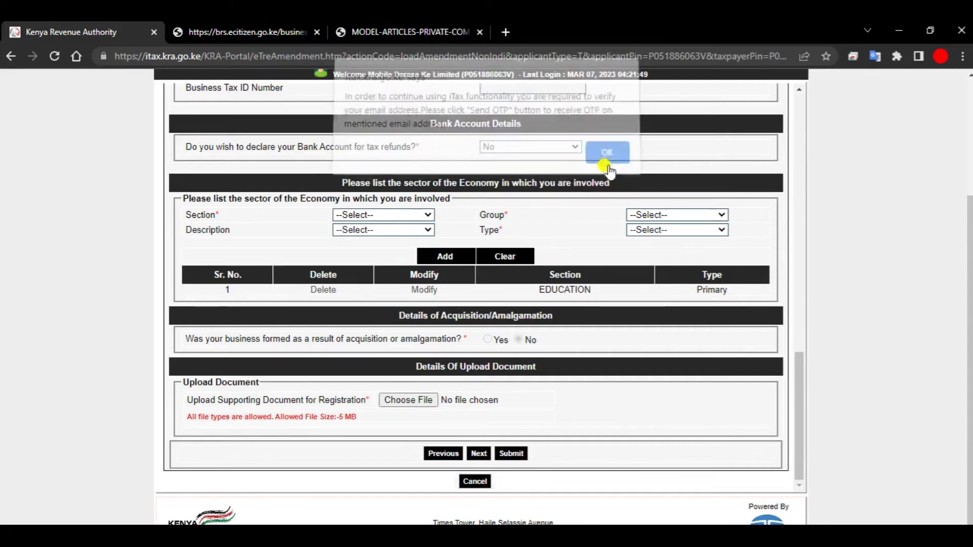
click(627, 160)
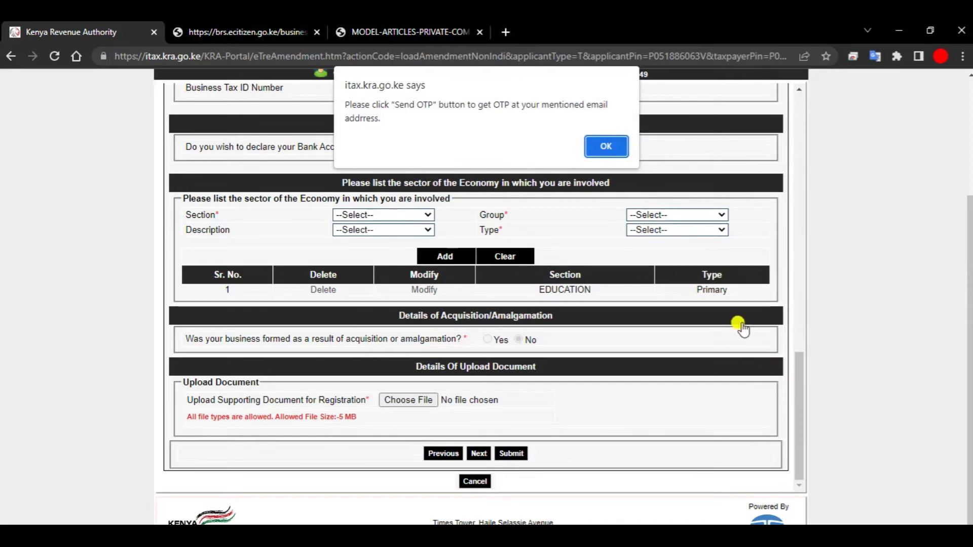
key(Return)
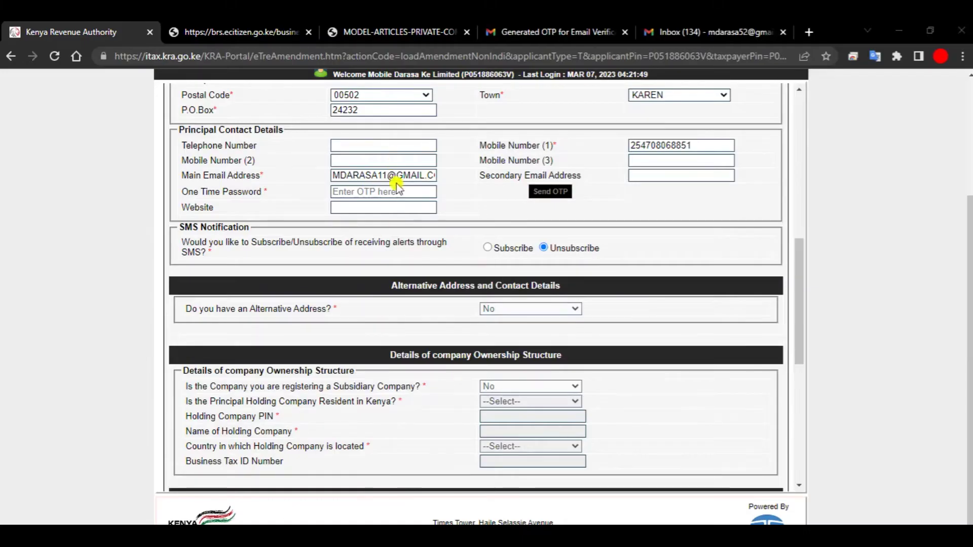
Enter the emailed one-time password and resubmit the amendment form.
click(395, 191)
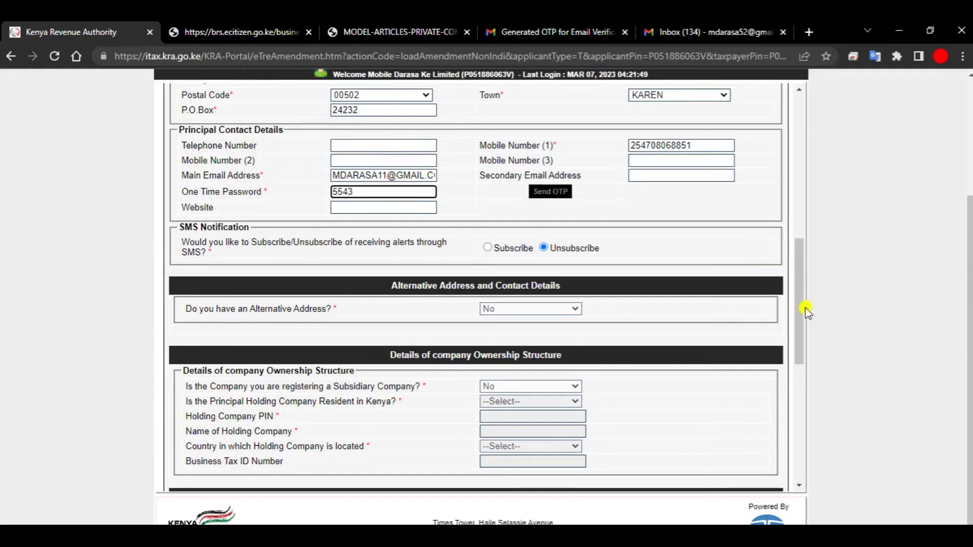
drag(801, 316, 793, 437)
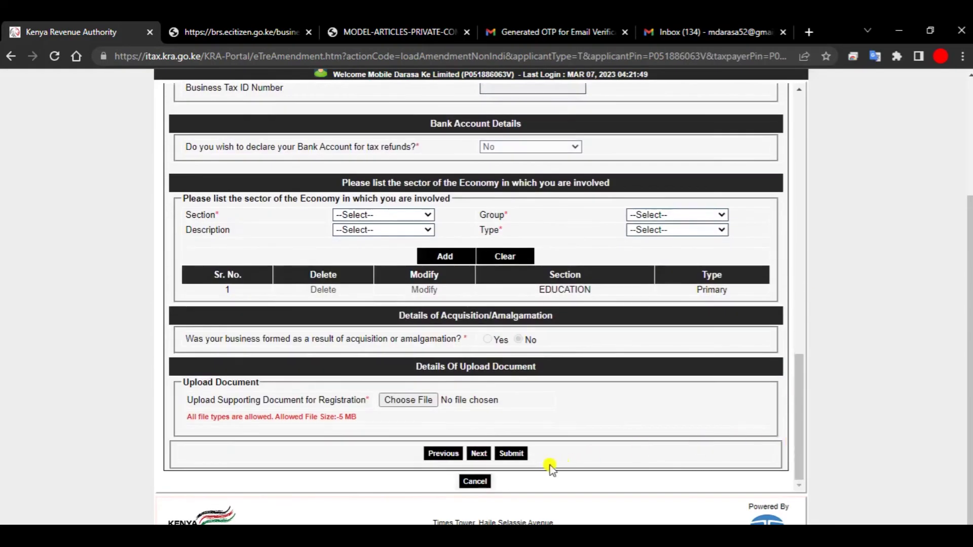
click(511, 455)
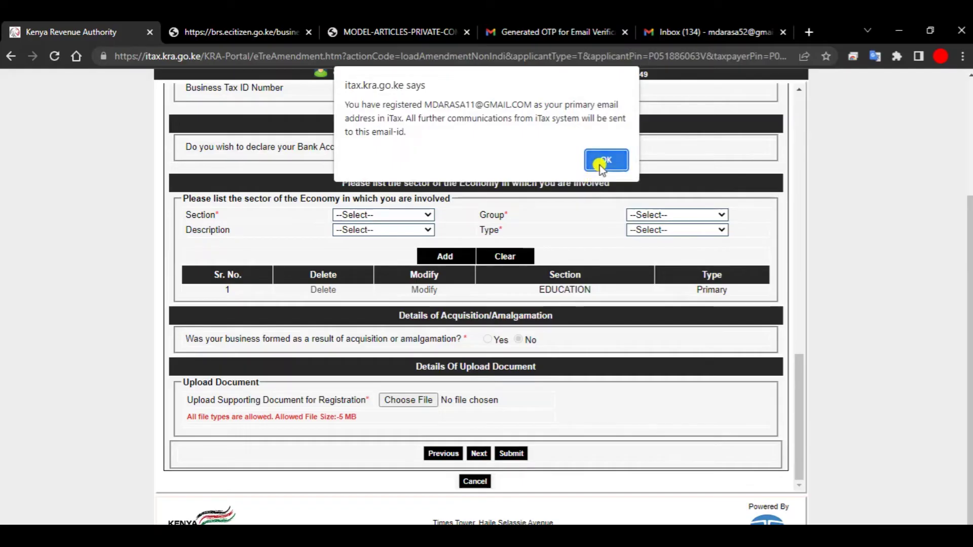
Acknowledge the new primary email notice and confirm submitting the amendment data.
click(601, 163)
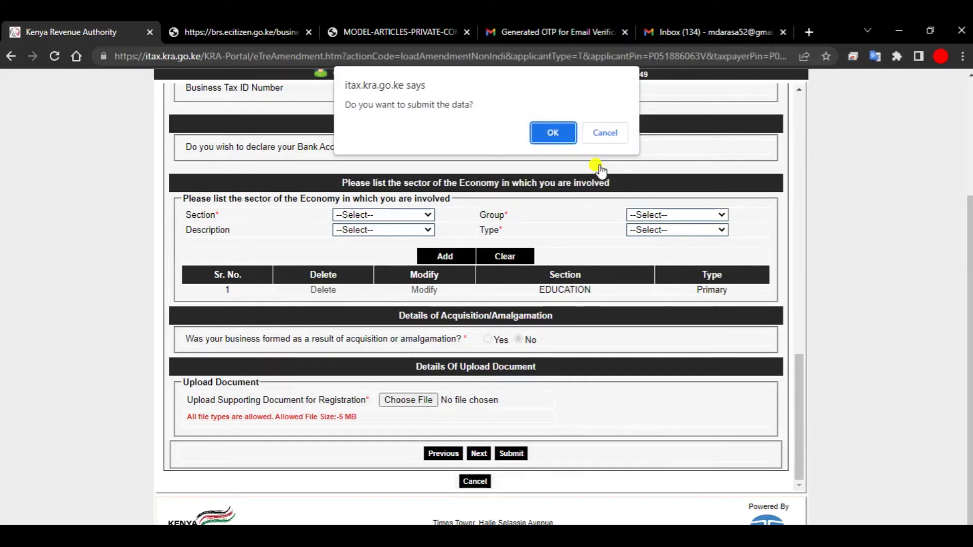
click(554, 133)
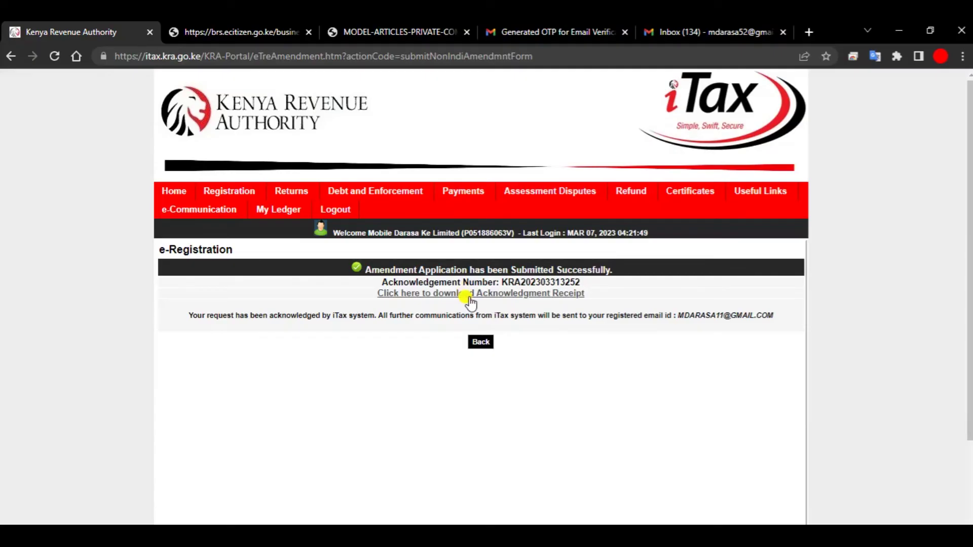
Download the e-Amendment acknowledgement receipt as receipt (28).pdf, then return to the submission success page.
click(469, 297)
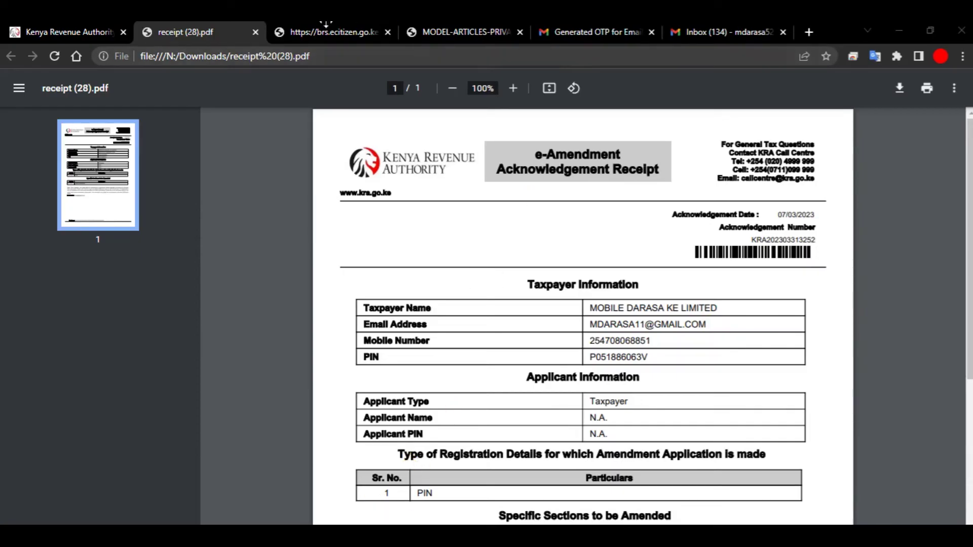
click(102, 33)
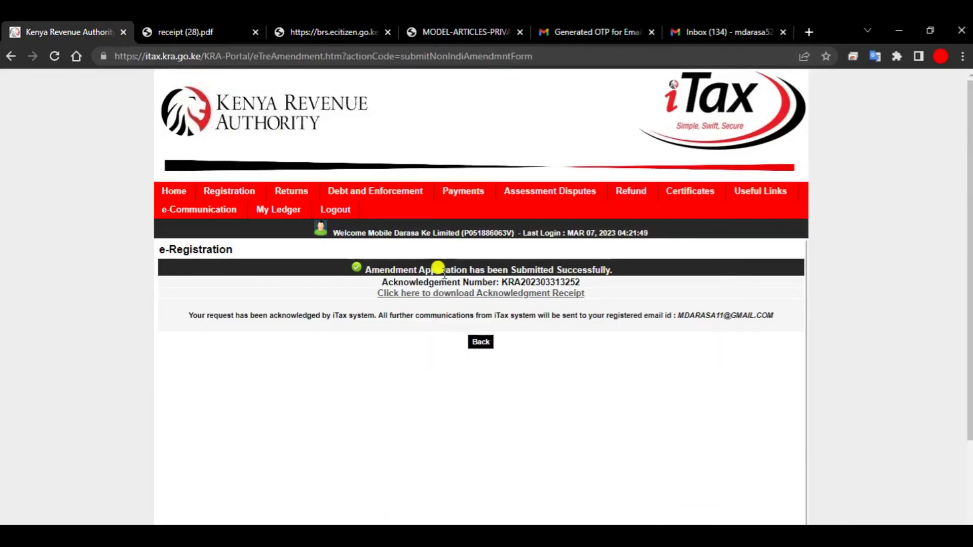